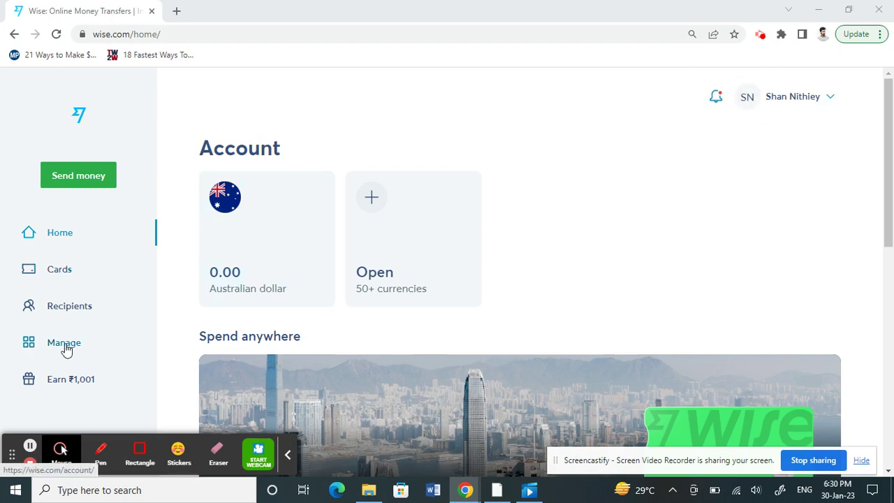
# Step: Go to the Manage page from the left sidebar of the Wise home
pyautogui.click(64, 344)
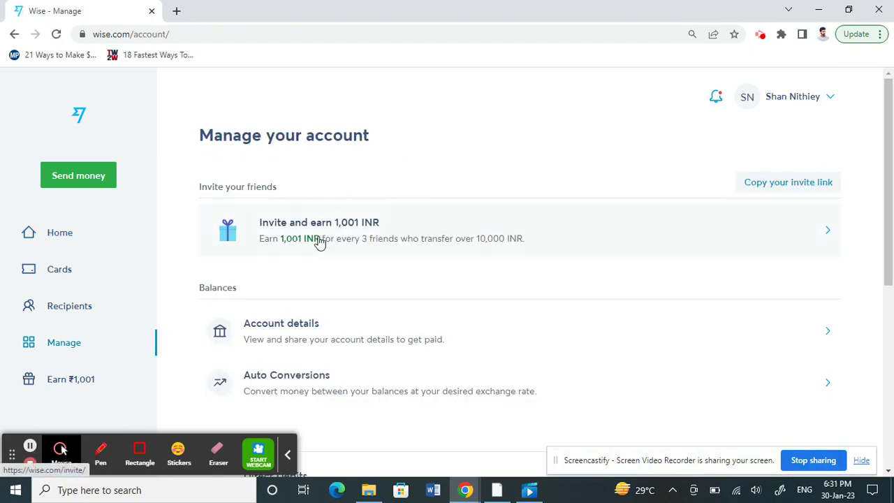
# Step: Open Account details and choose Australian dollar from the currency list
pyautogui.scroll(-2, 319, 241)
pyautogui.click(278, 191)
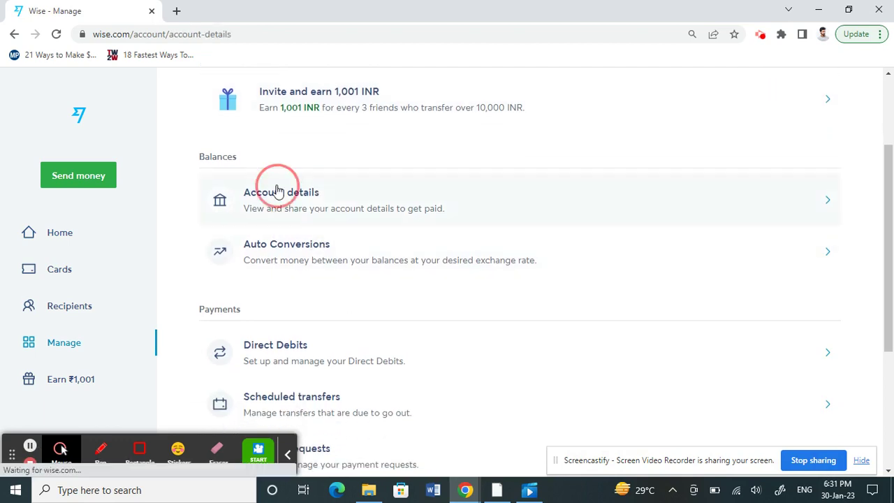
pyautogui.scroll(-1, 384, 273)
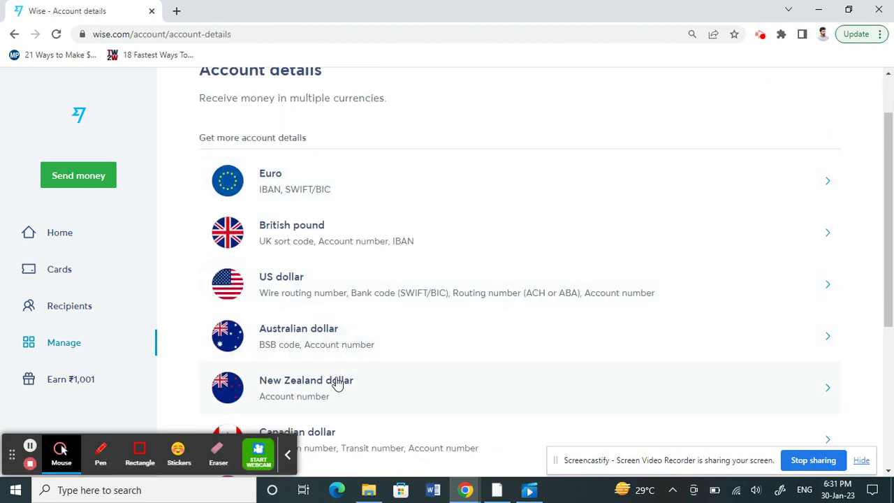
pyautogui.scroll(-1, 332, 370)
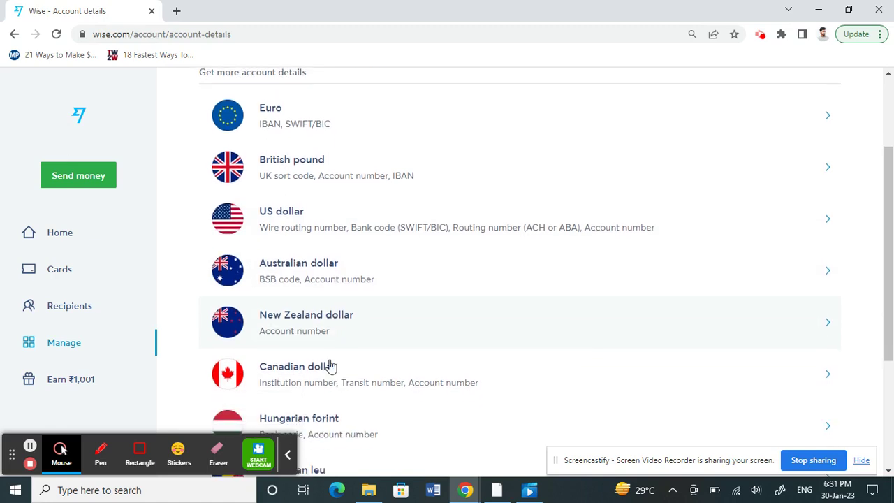
pyautogui.click(317, 272)
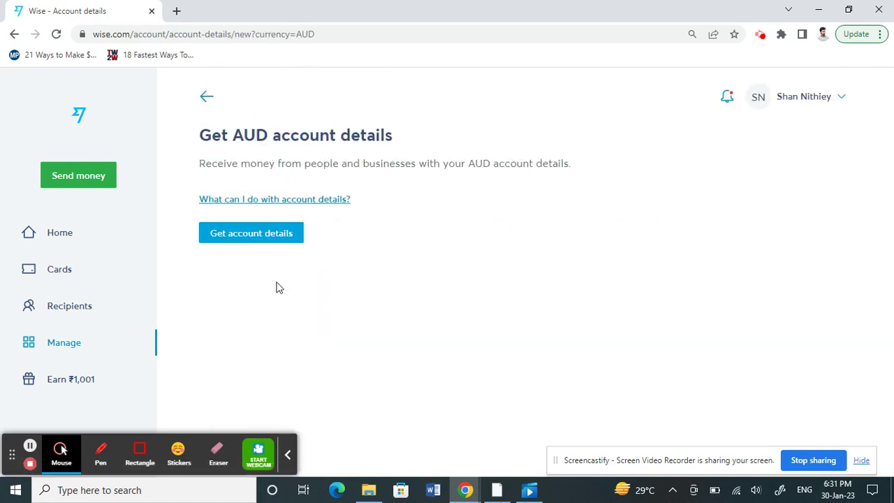
# Step: Start getting AUD account details, reaching the Add money step for a 30 AUD deposit
pyautogui.click(243, 240)
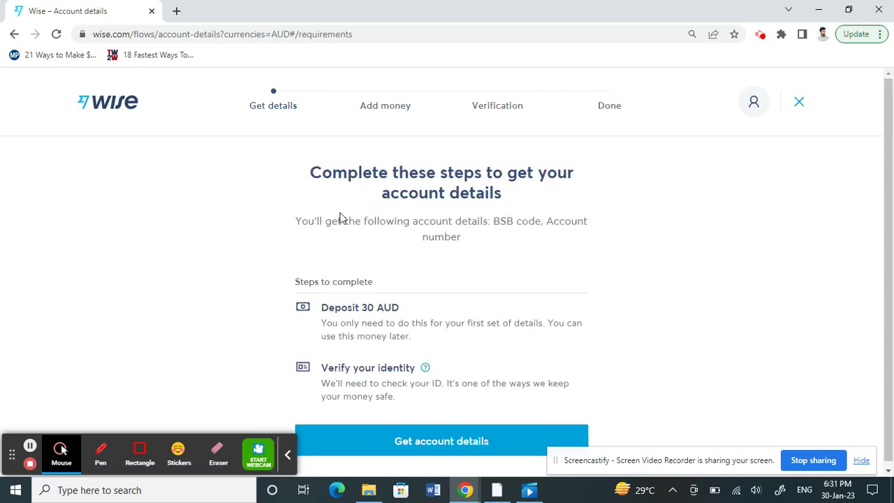
pyautogui.scroll(-1, 275, 238)
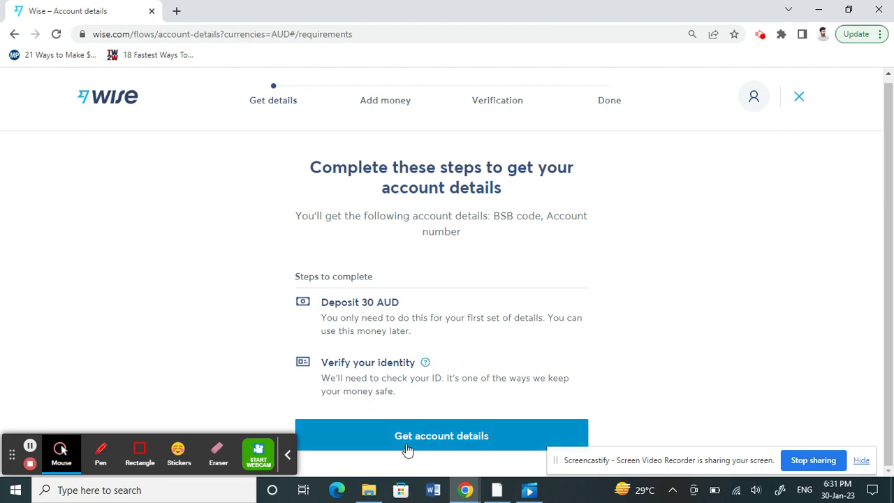
pyautogui.click(30, 447)
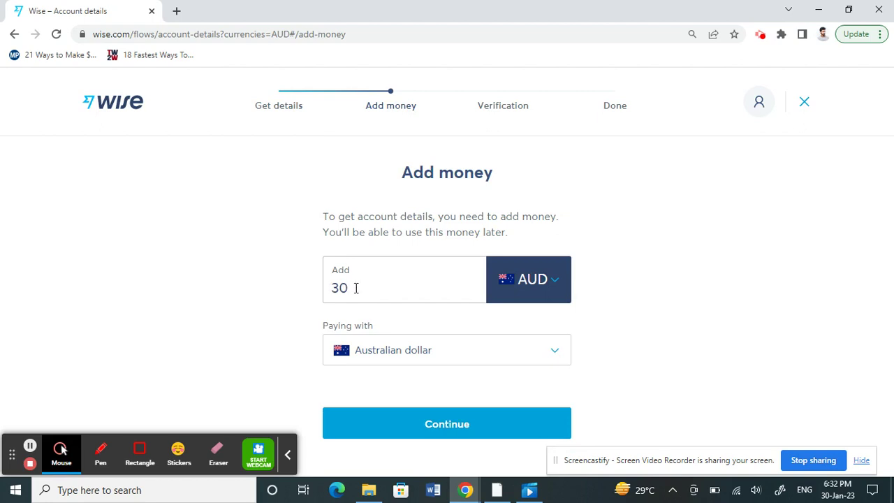
# Step: Edit the 30 AUD deposit amount in the Add field and submit it
pyautogui.moveTo(356, 288); pyautogui.dragTo(309, 286)
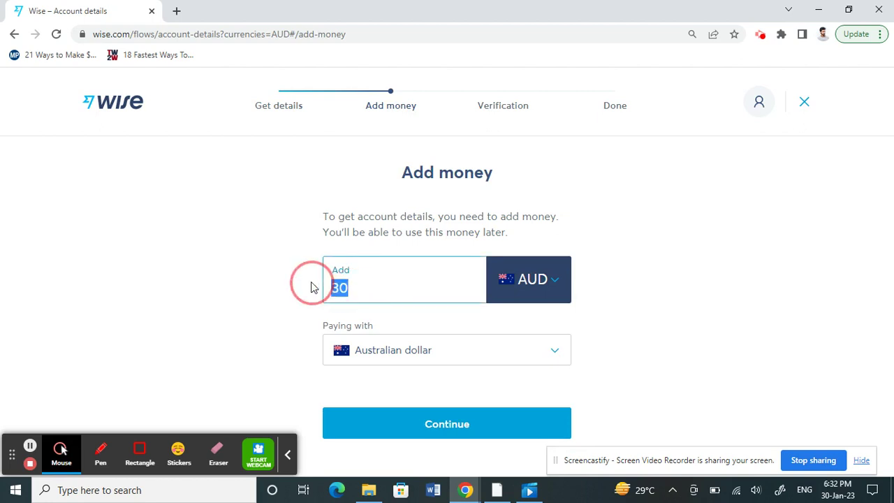
pyautogui.click(378, 292)
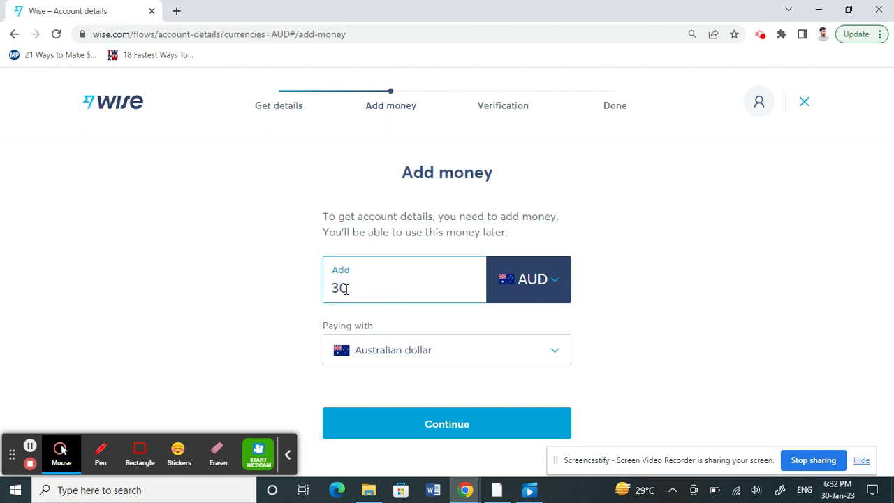
pyautogui.click(414, 421)
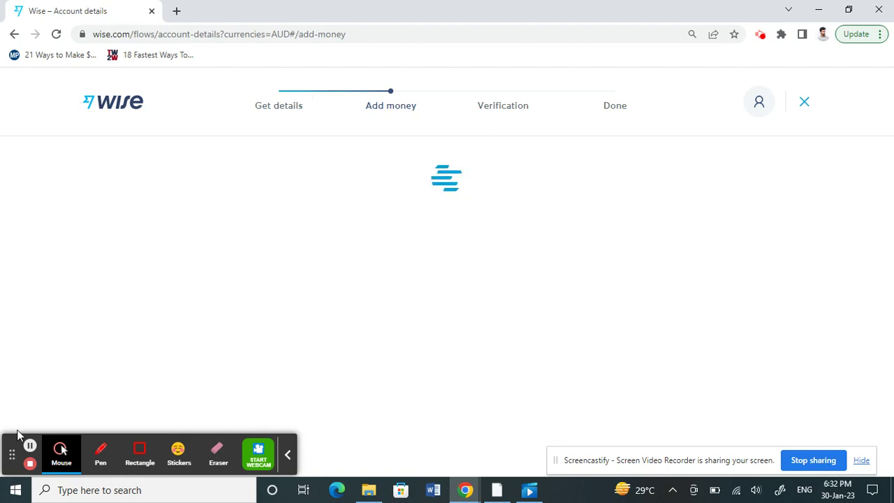
# Step: Set the account purpose to Sending money to friends or family
pyautogui.click(445, 350)
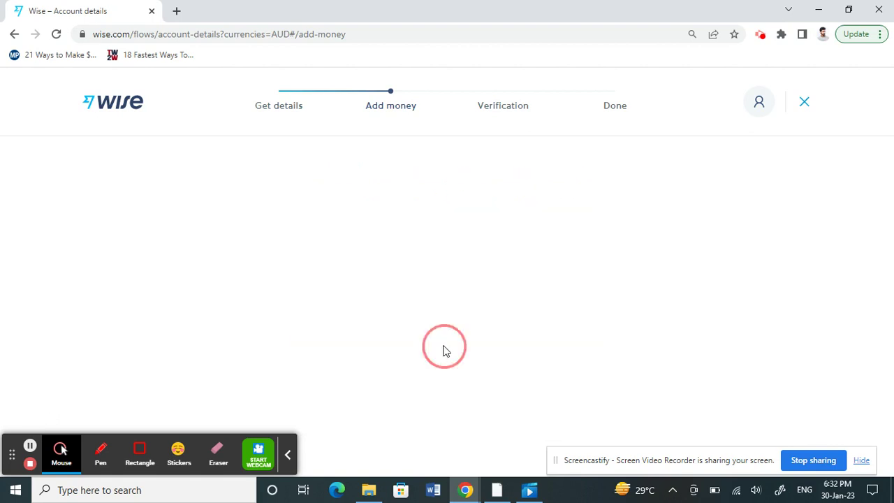
pyautogui.click(385, 241)
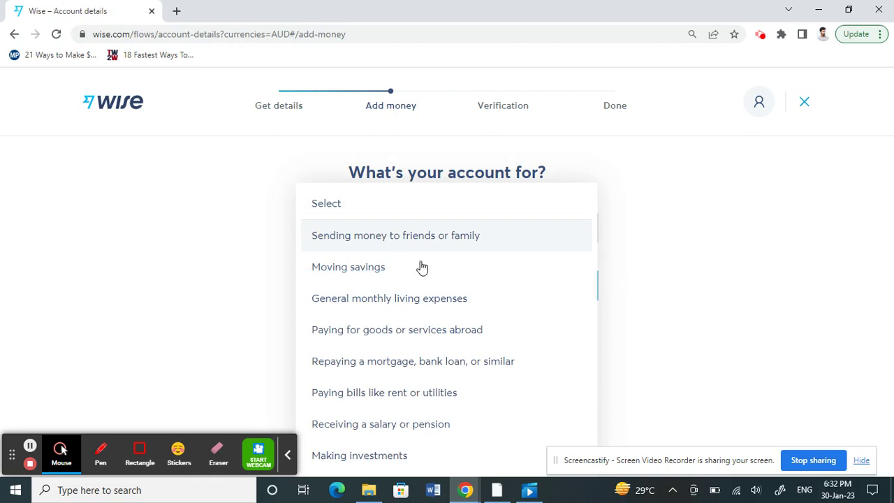
pyautogui.click(403, 241)
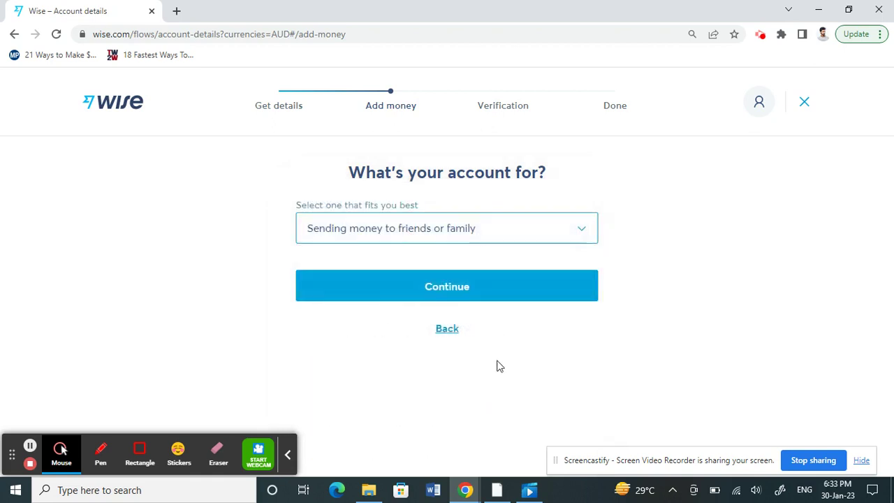
pyautogui.click(451, 290)
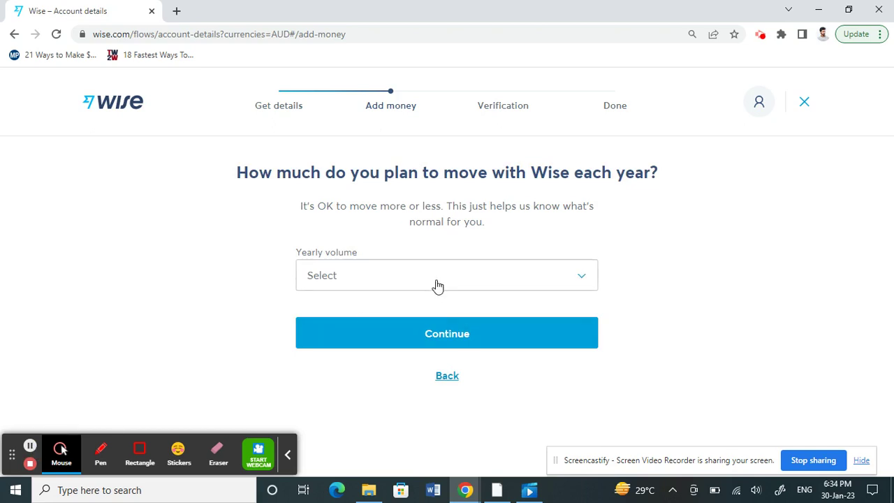
# Step: Choose 0–3,500 AUD as the yearly volume and submit it
pyautogui.click(436, 285)
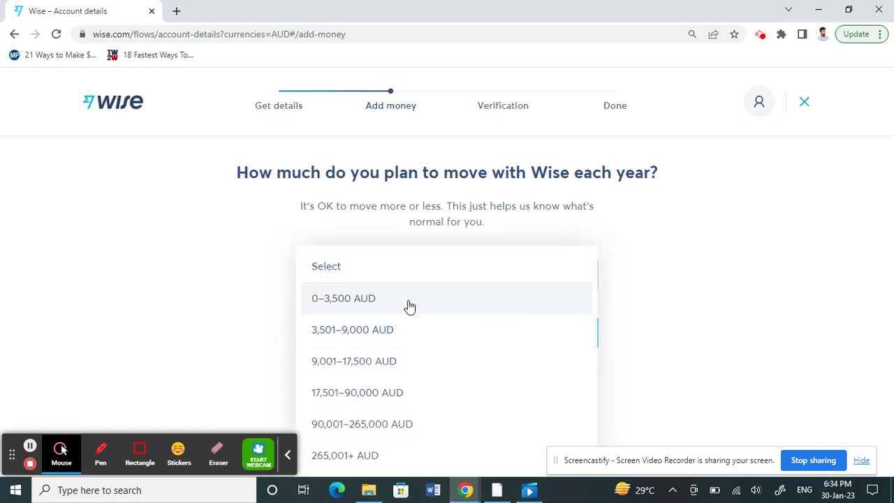
pyautogui.click(361, 302)
pyautogui.doubleClick(242, 264)
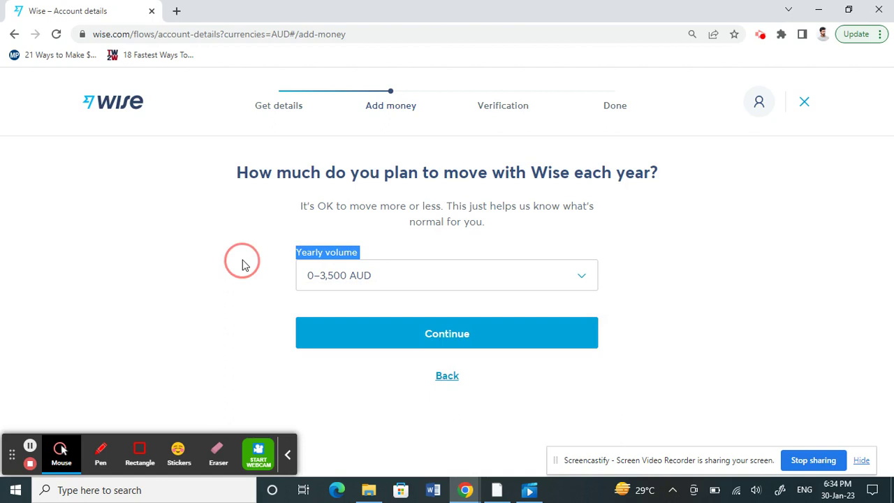
pyautogui.click(379, 275)
pyautogui.click(347, 302)
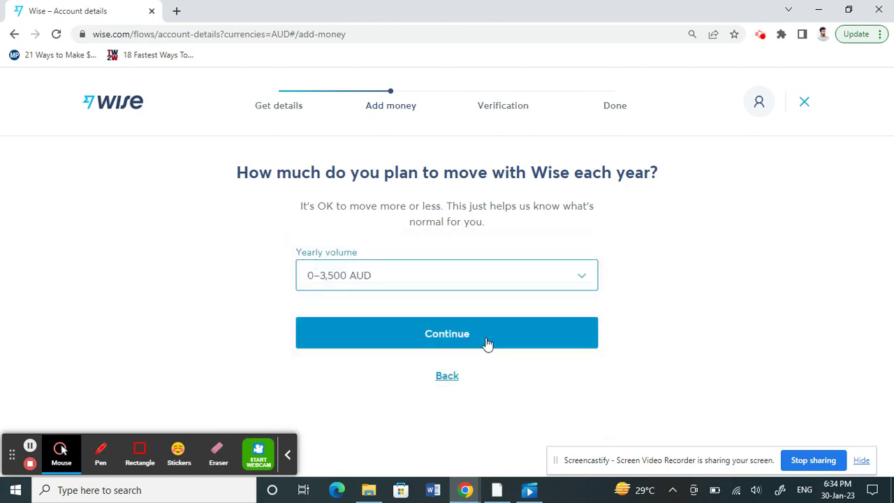
pyautogui.click(445, 338)
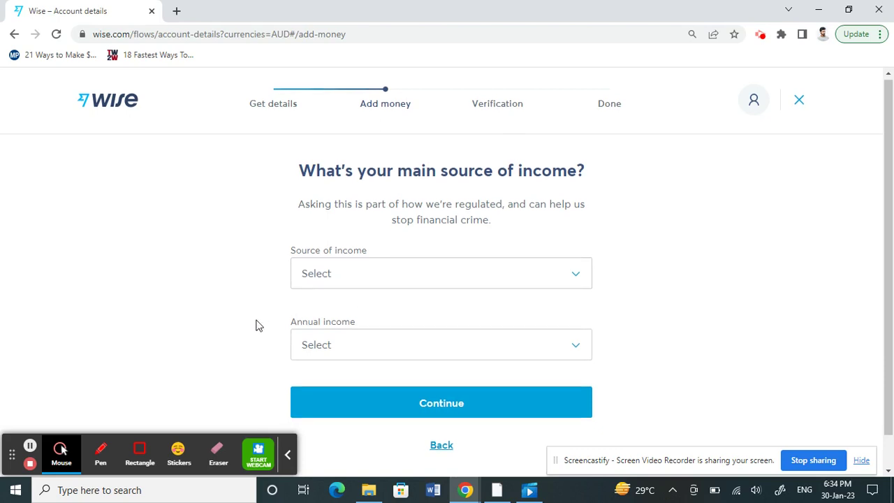
# Step: Give Salary as main income source and 0–40,000 AUD as annual income
pyautogui.scroll(-1, 279, 301)
pyautogui.click(335, 239)
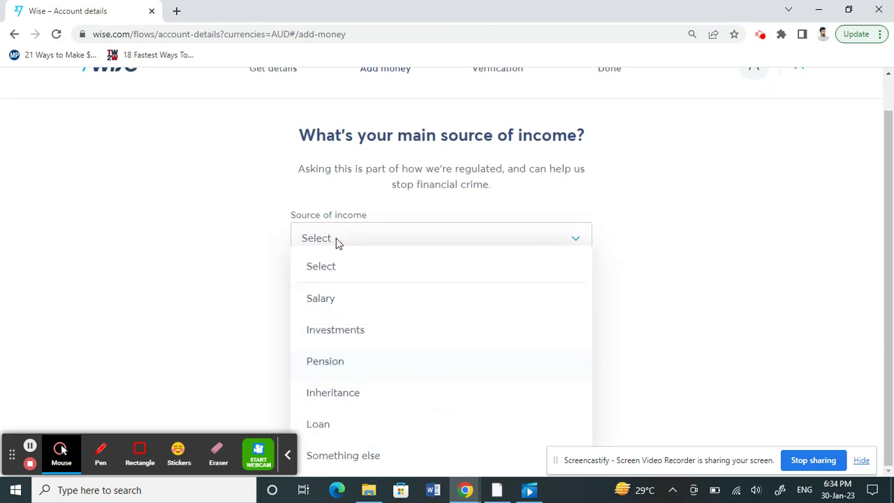
pyautogui.click(323, 301)
pyautogui.click(361, 315)
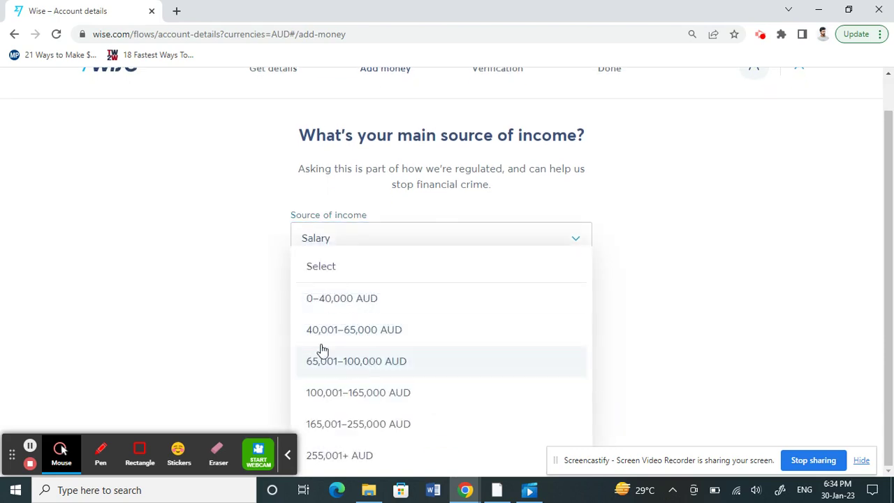
pyautogui.click(329, 302)
pyautogui.click(395, 375)
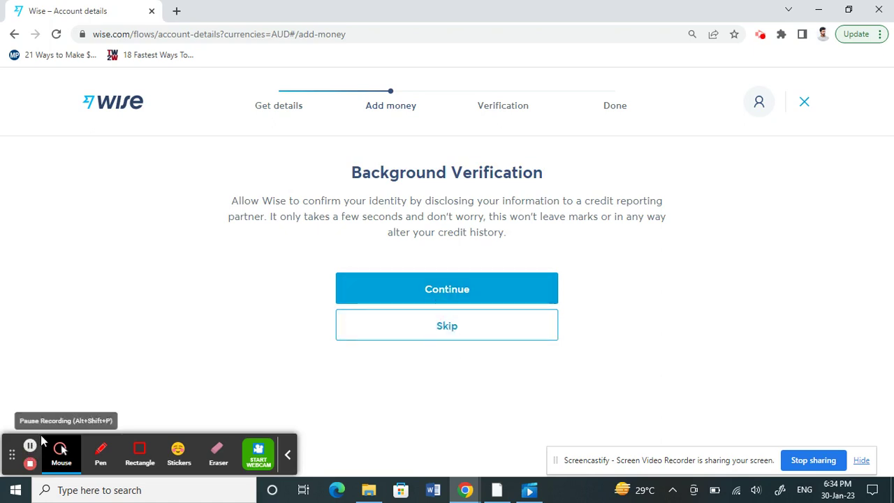
# Step: Agree to the background check and verify identity with a Driver's Licence
pyautogui.click(421, 287)
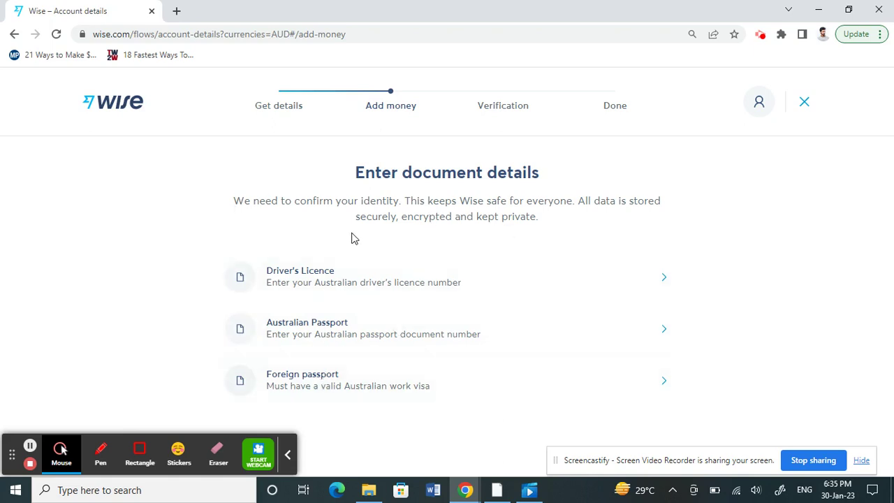
pyautogui.click(375, 290)
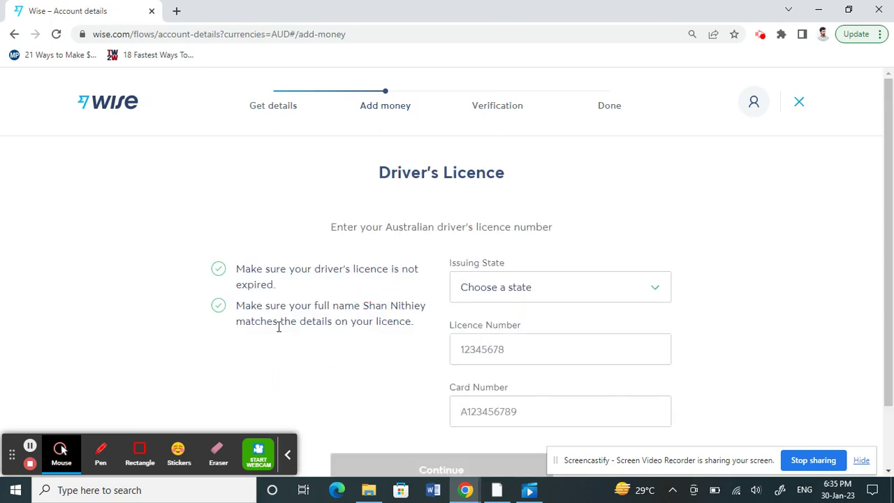
pyautogui.scroll(-2, 262, 303)
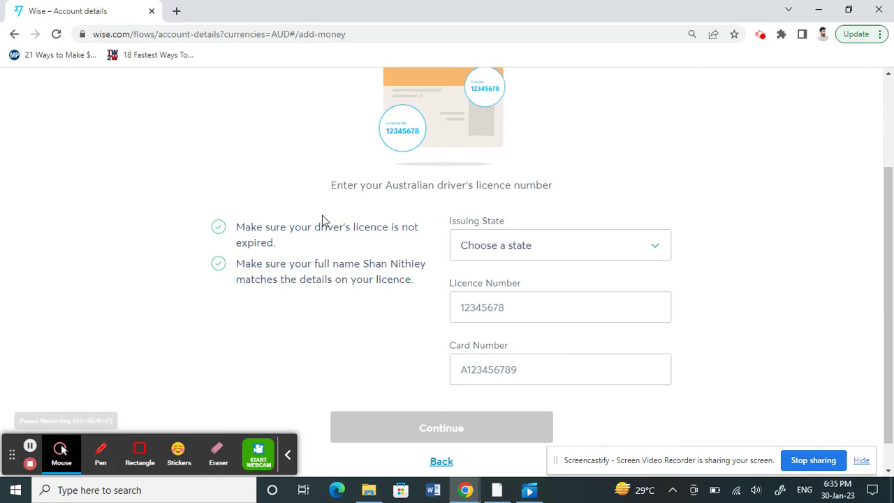
pyautogui.scroll(2, 328, 218)
pyautogui.scroll(-1, 314, 220)
pyautogui.scroll(-1, 342, 221)
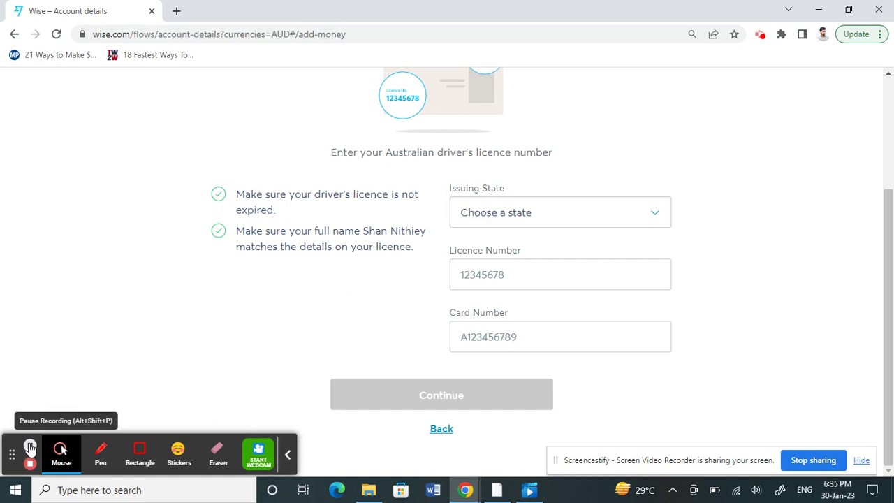
pyautogui.click(29, 447)
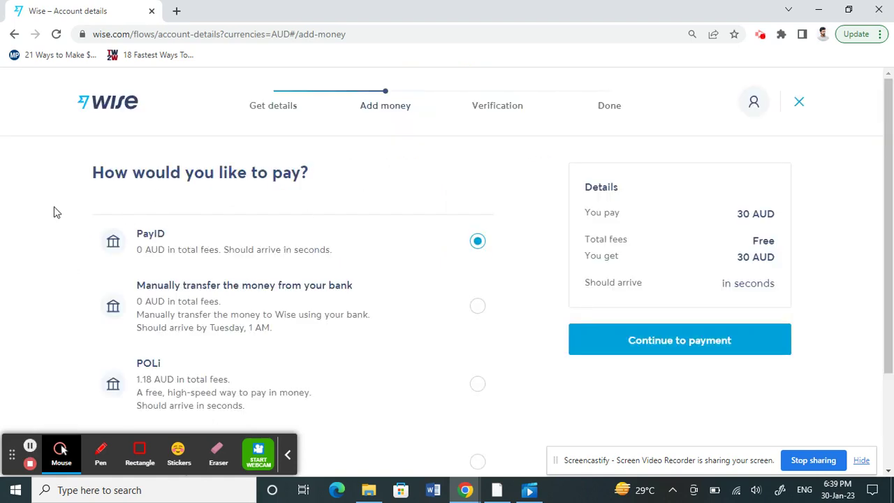
# Step: Pay by Debit card instead of PayID, for a 30.11 AUD total, and continue
pyautogui.scroll(-1, 57, 212)
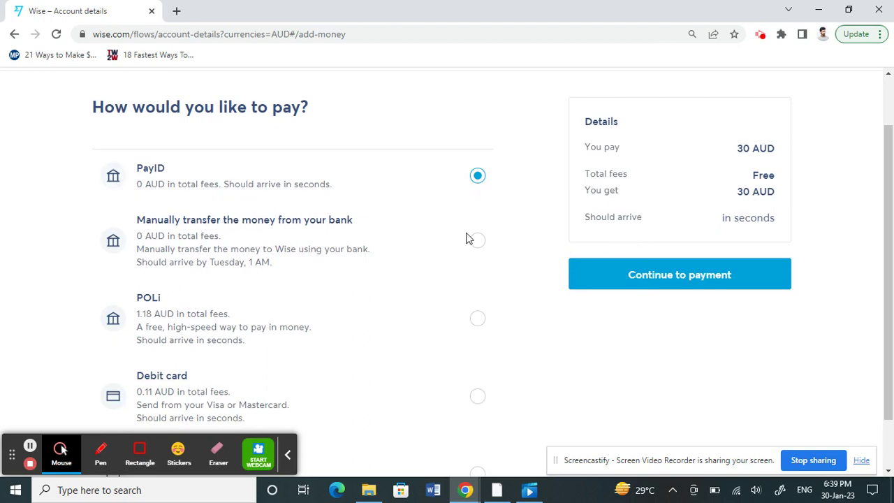
pyautogui.scroll(-1, 56, 280)
pyautogui.scroll(1, 56, 282)
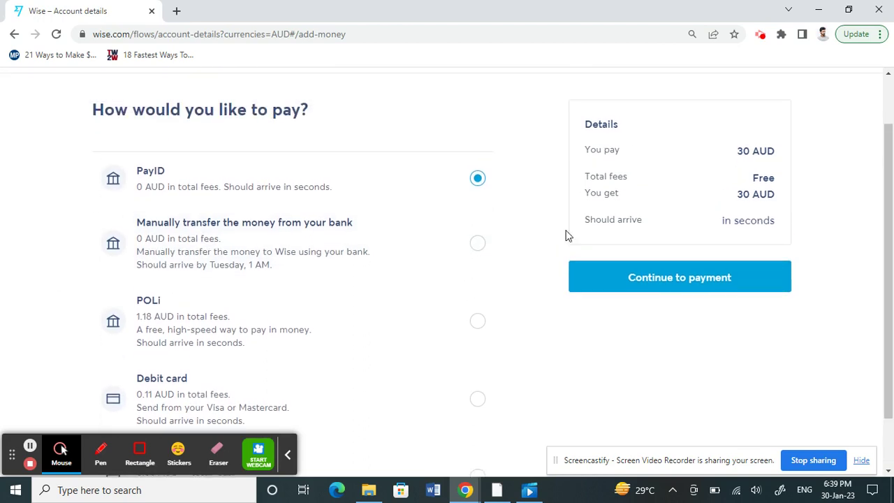
pyautogui.scroll(-1, 62, 316)
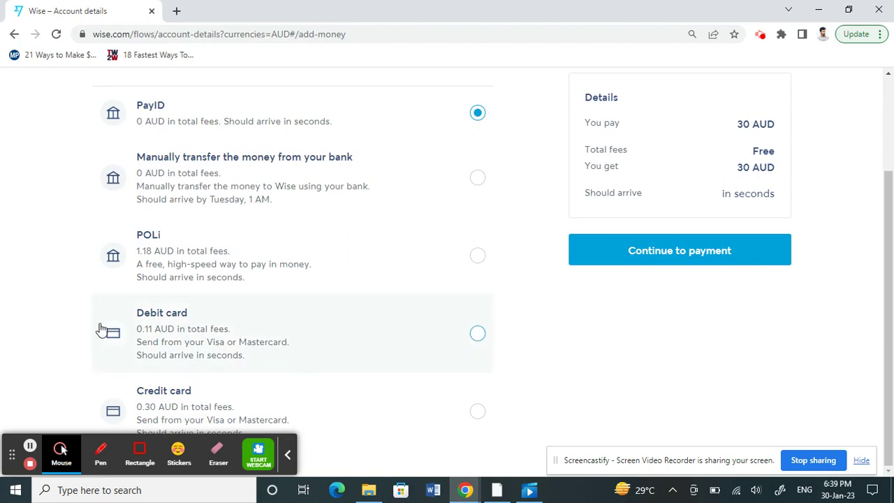
pyautogui.scroll(2, 93, 315)
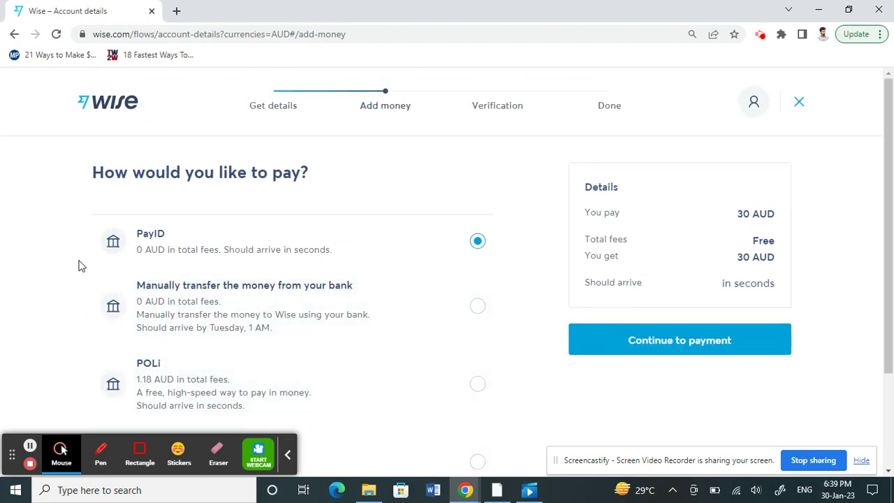
pyautogui.scroll(-2, 78, 273)
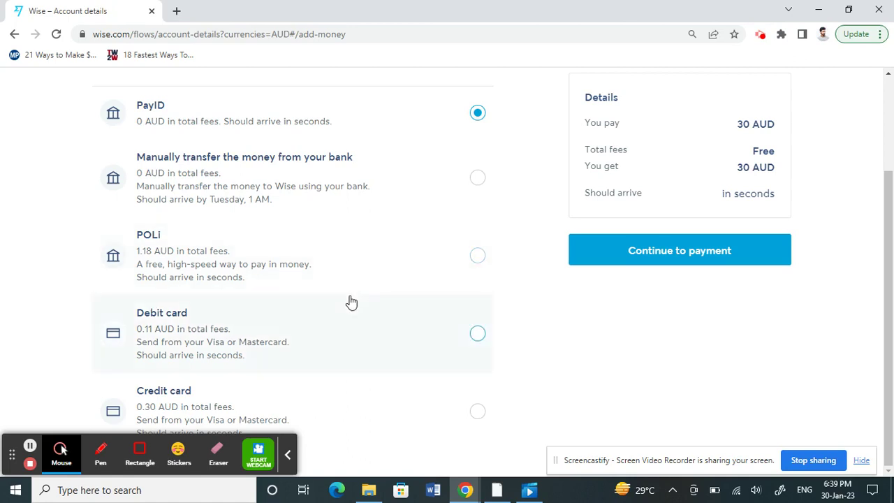
pyautogui.click(199, 351)
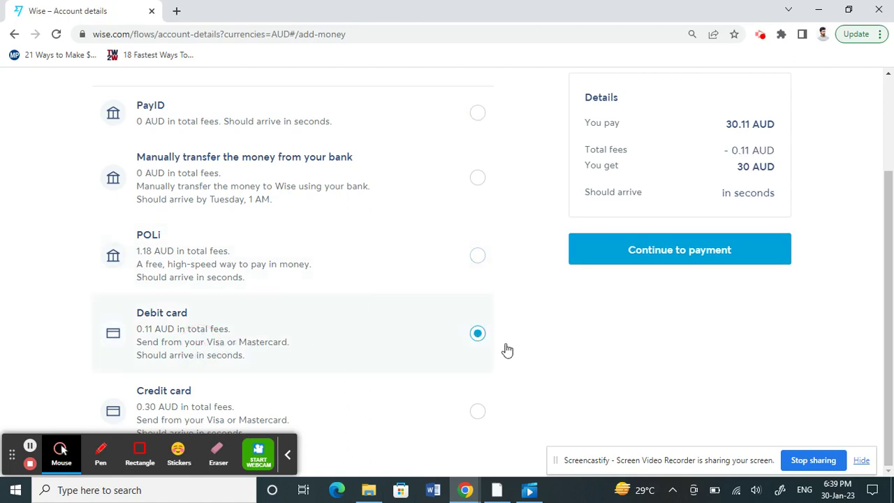
pyautogui.click(688, 256)
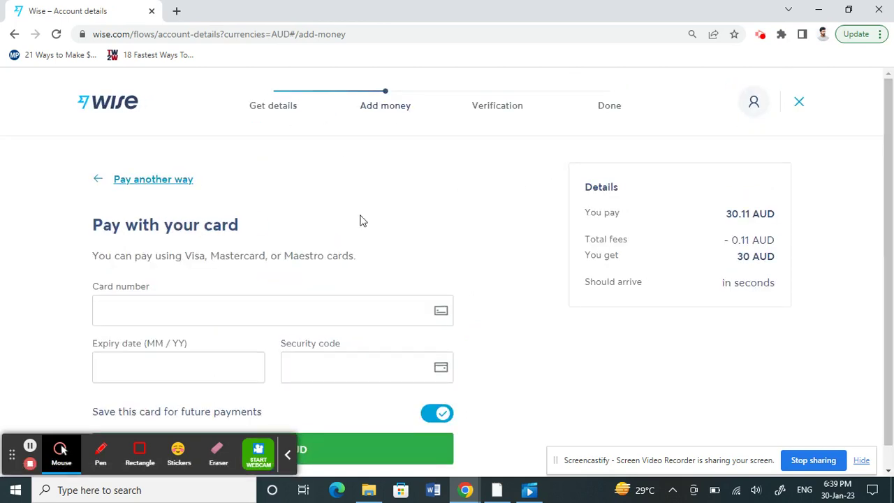
pyautogui.scroll(-1, 53, 326)
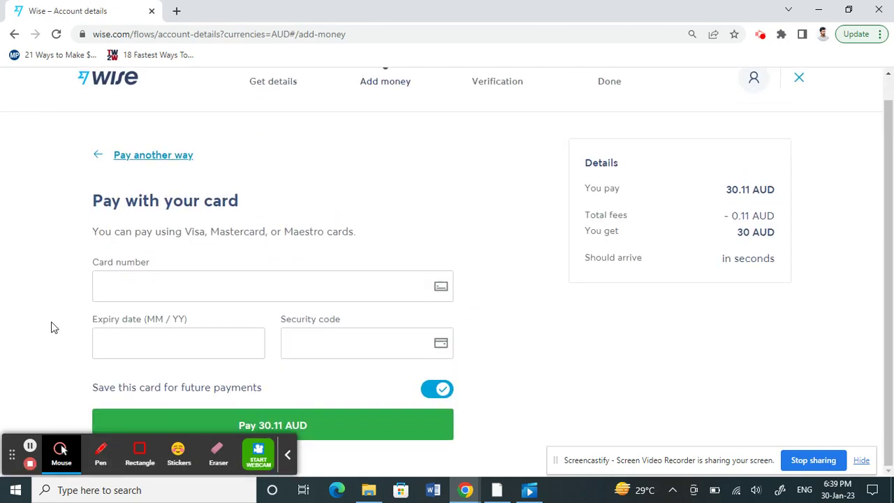